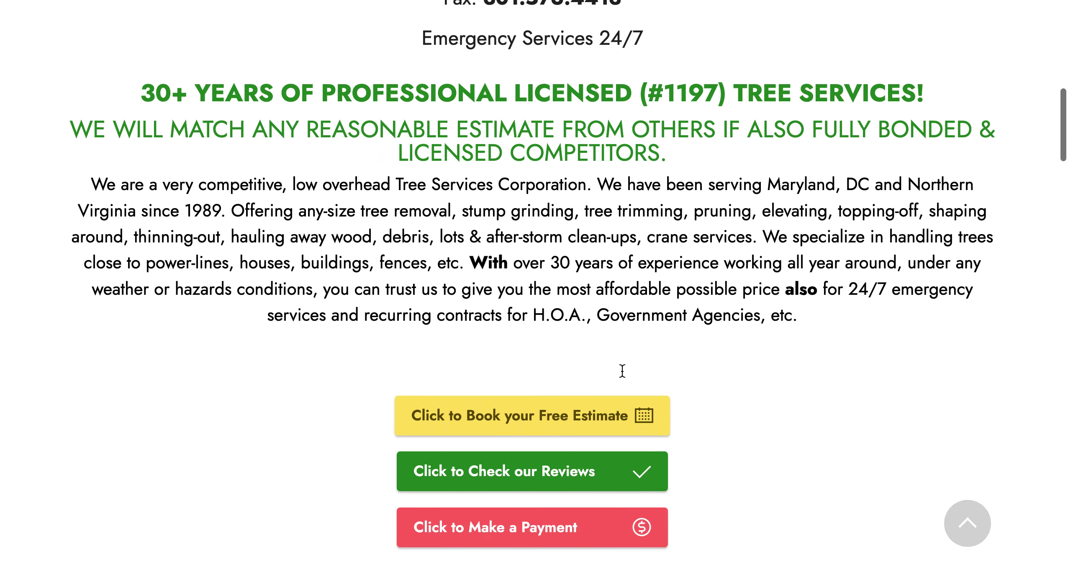
scroll(622, 370, "down", 12)
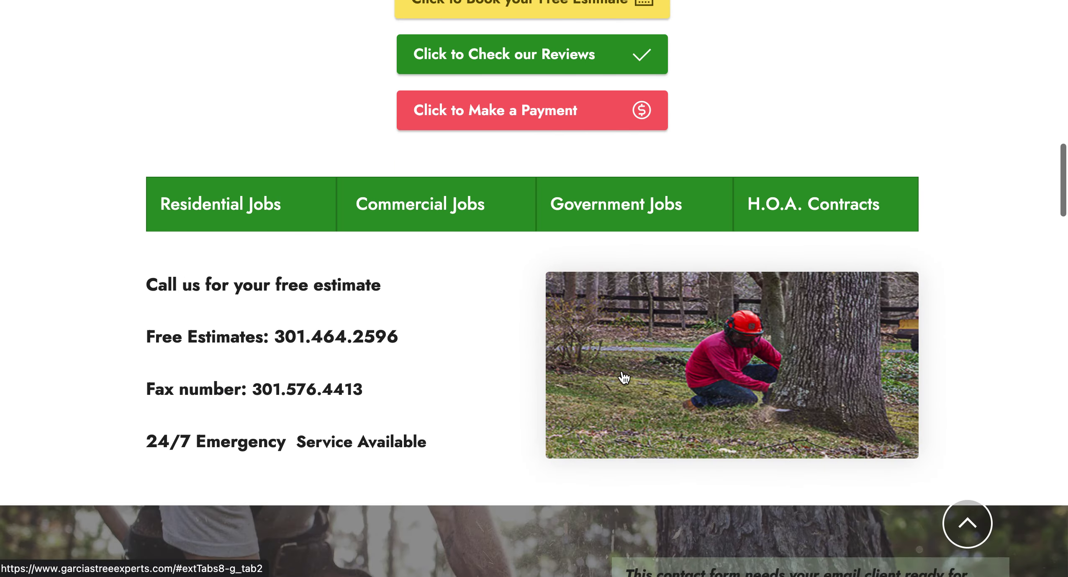
scroll(621, 370, "down", 7)
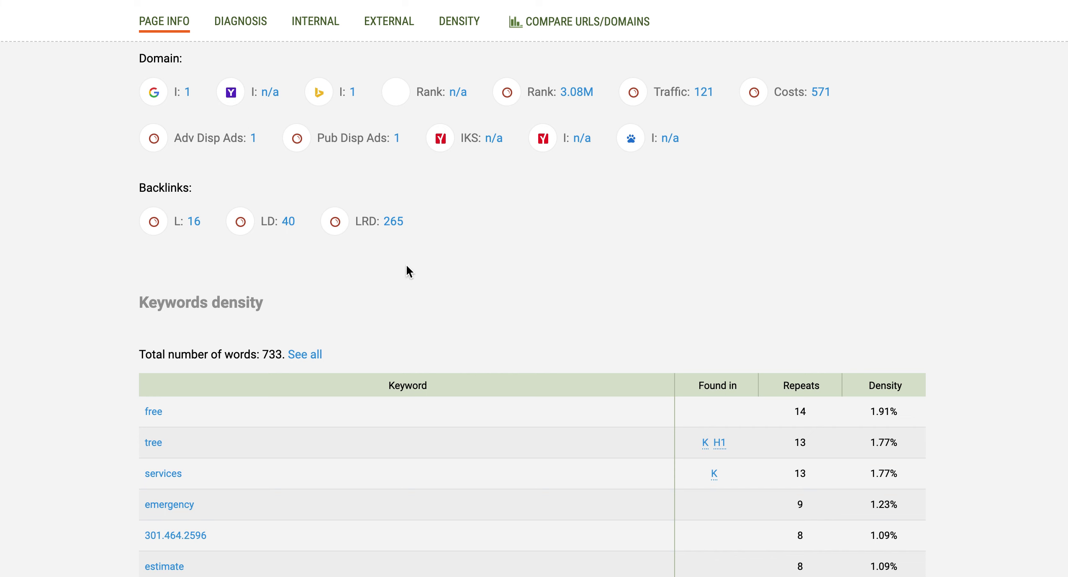
scroll(349, 409, "down", 4)
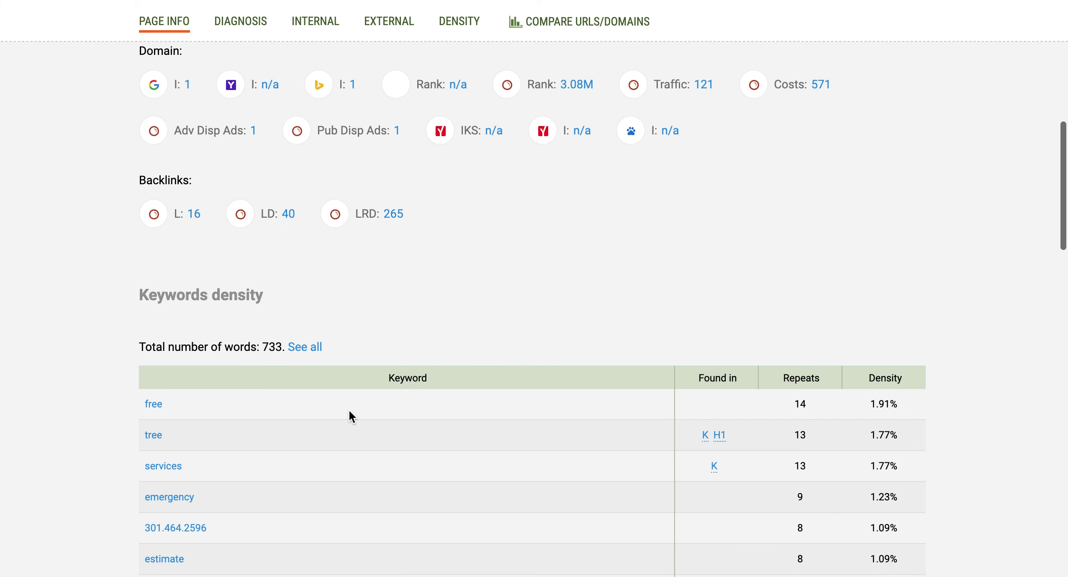
scroll(291, 213, "up", 5)
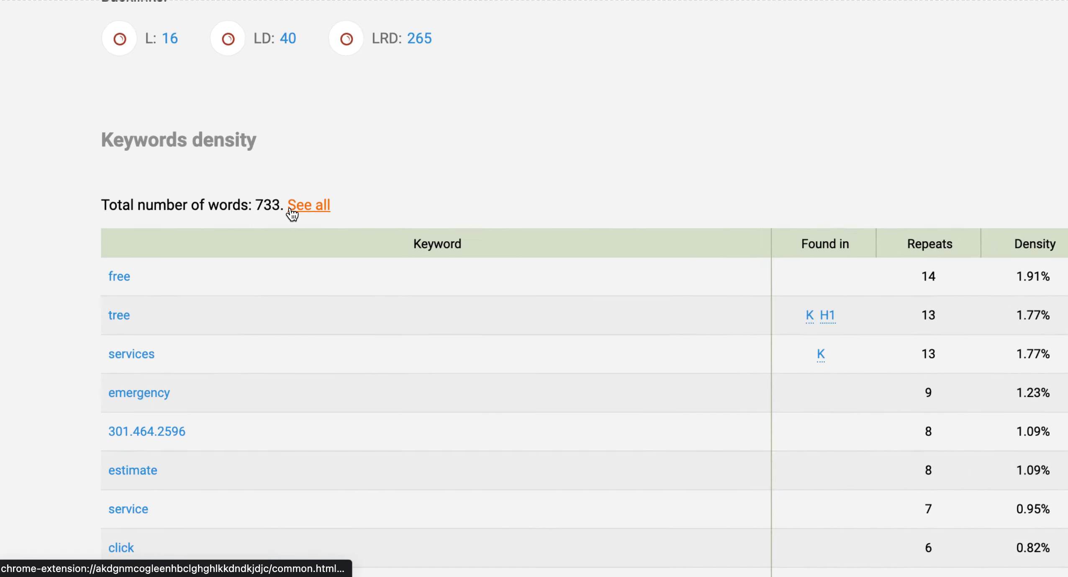
Highlight 'Total number of words: 733' in SEOquake Page Info, then return to the Google results
scroll(290, 217, "left", 7)
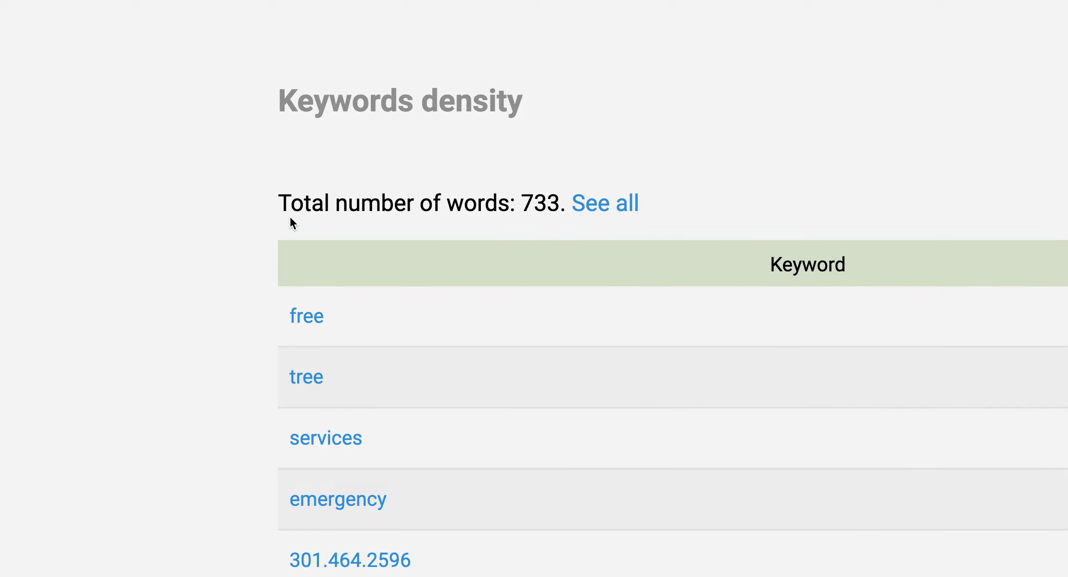
left_click_drag(275, 213, 563, 204)
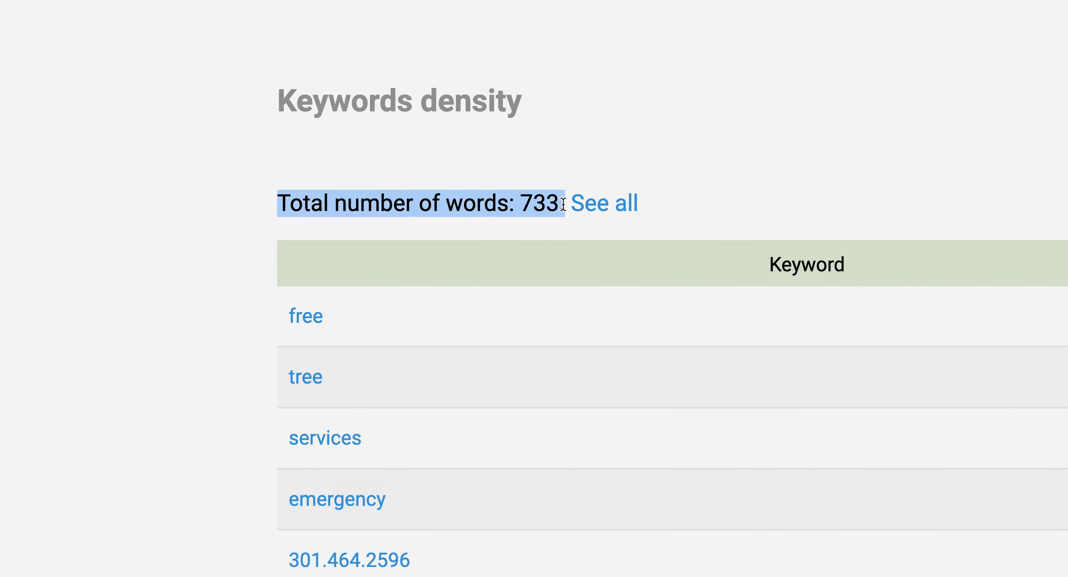
scroll(563, 204, "down", 5)
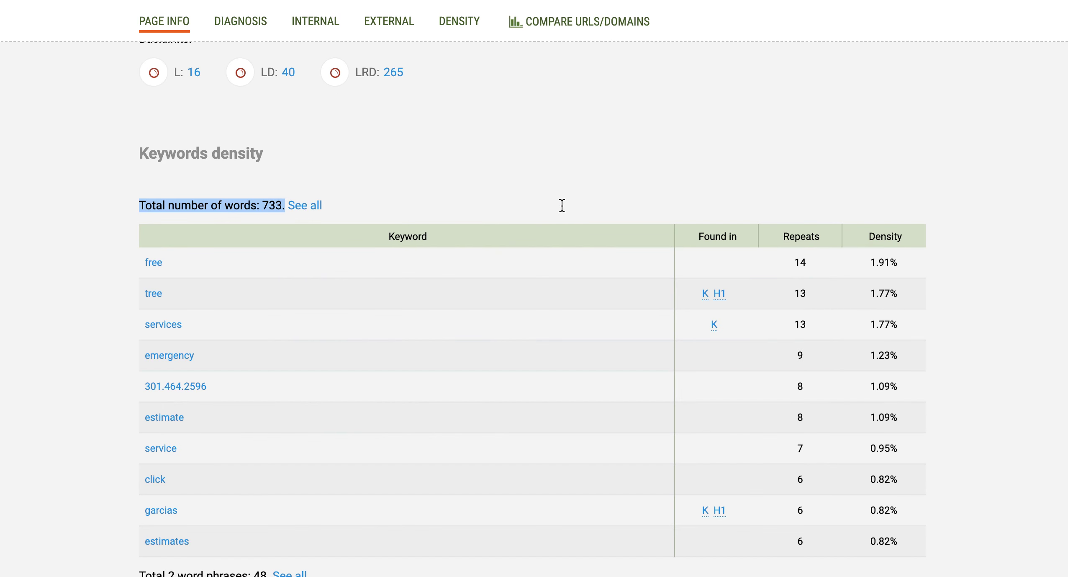
scroll(561, 205, "up", 5)
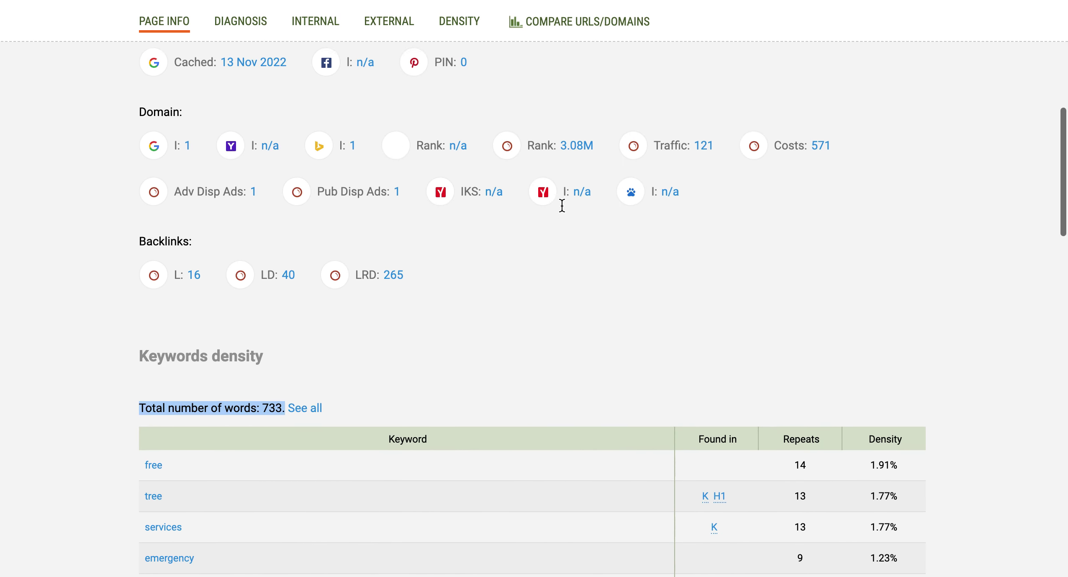
scroll(561, 203, "up", 10)
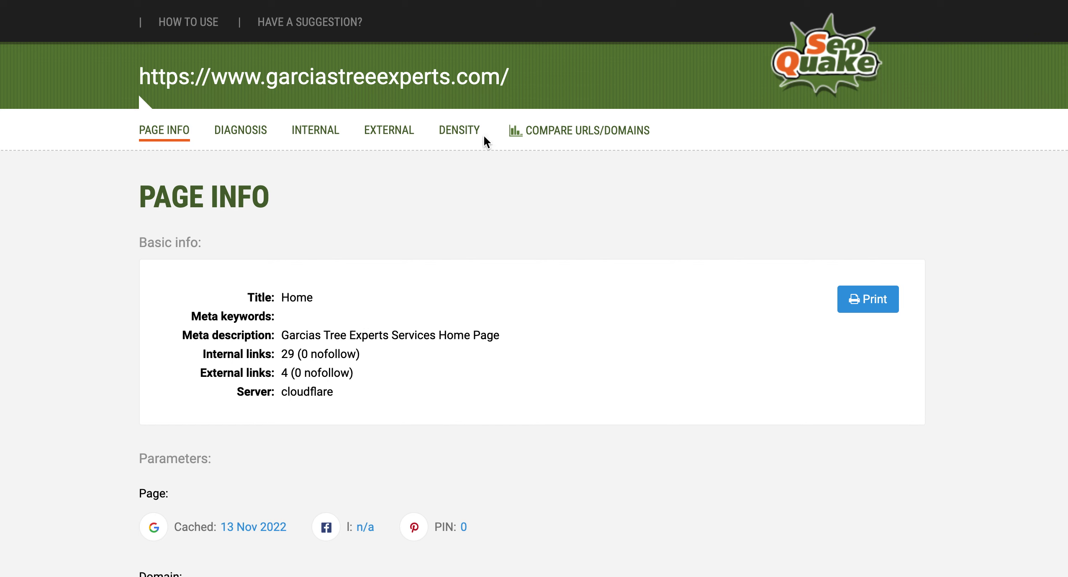
left_click(565, 1)
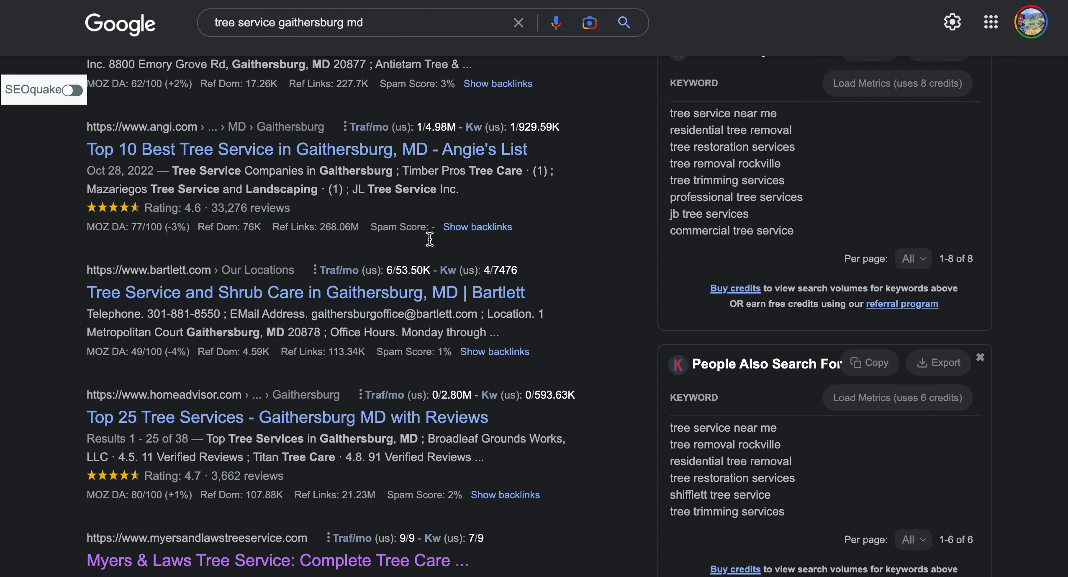
Bring up search suggestions for 'tree service gaithersburg md' at the top of the results
scroll(428, 237, "up", 15)
left_click(400, 26)
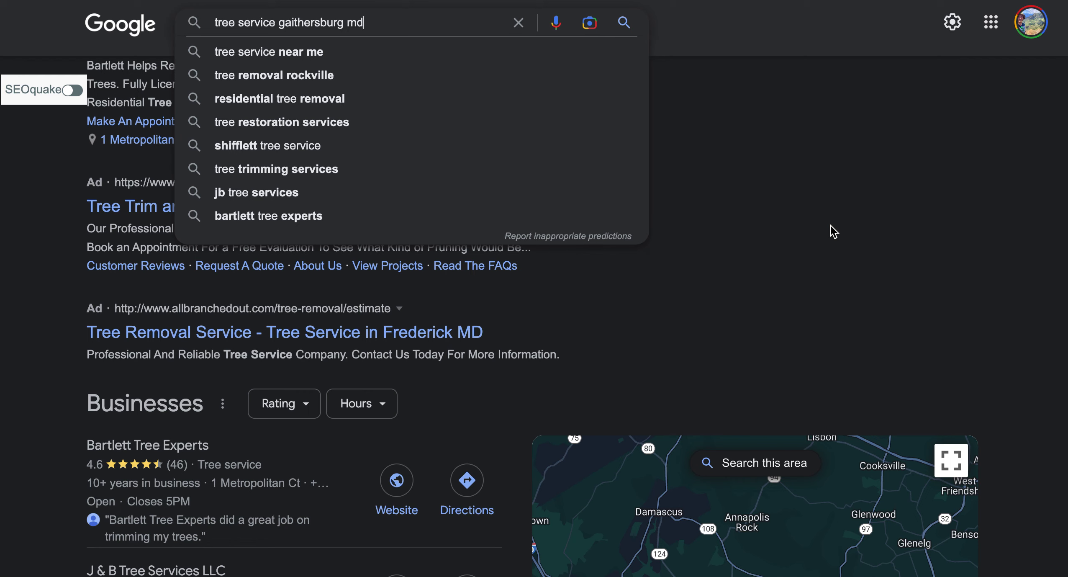
scroll(728, 232, "up", 4)
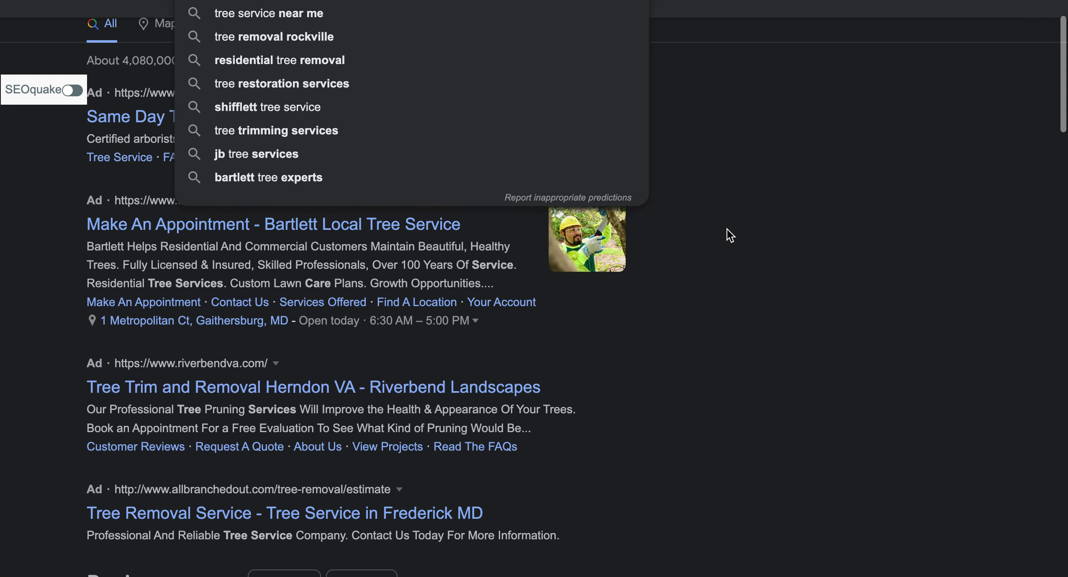
Dismiss the suggestions and scroll to the map pack showing Bartlett, J & B and Guti
scroll(730, 234, "up", 2)
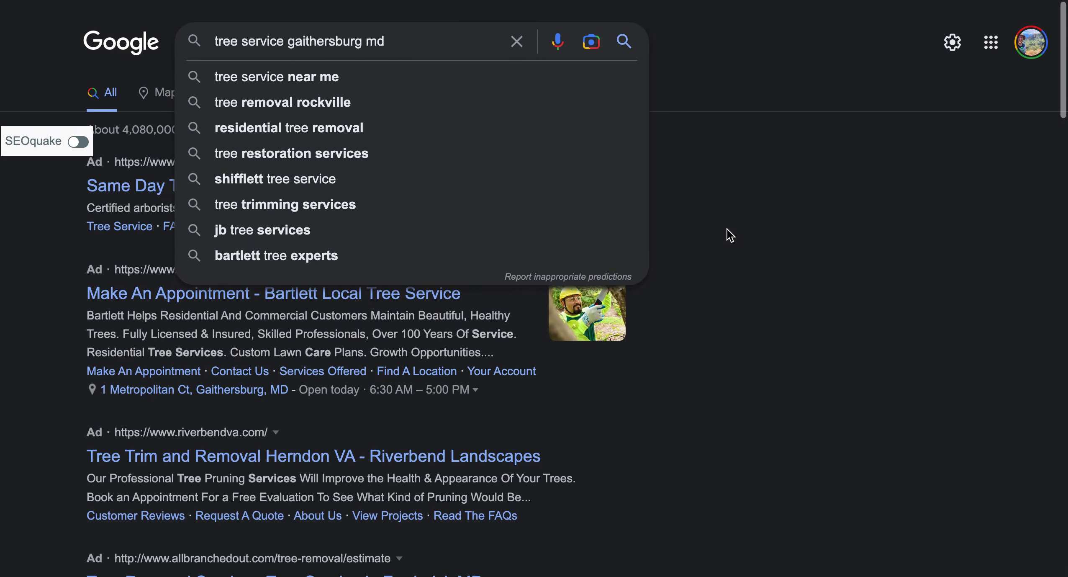
left_click(834, 232)
scroll(693, 388, "down", 9)
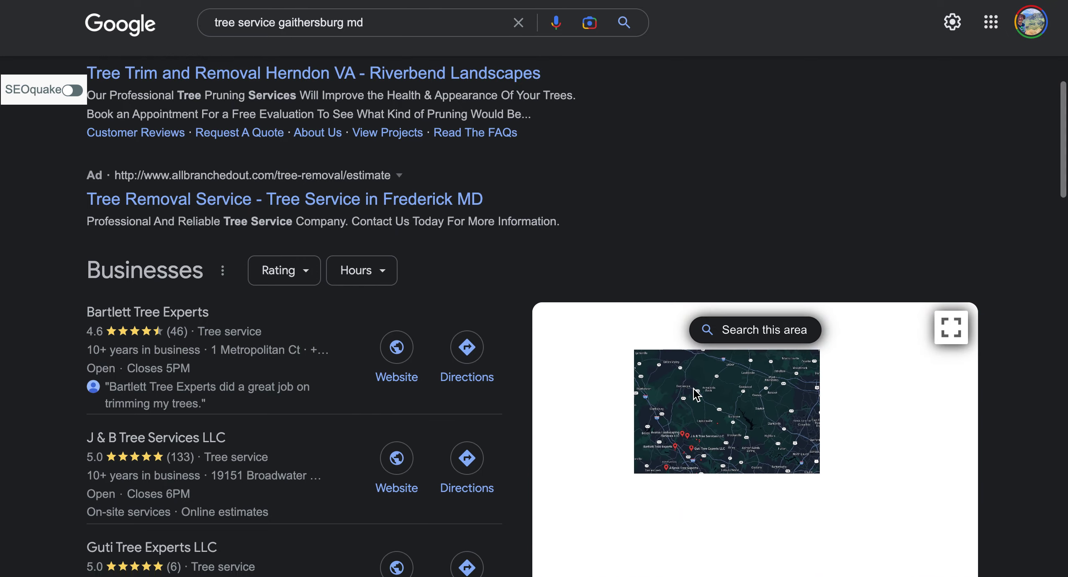
scroll(712, 216, "down", 4)
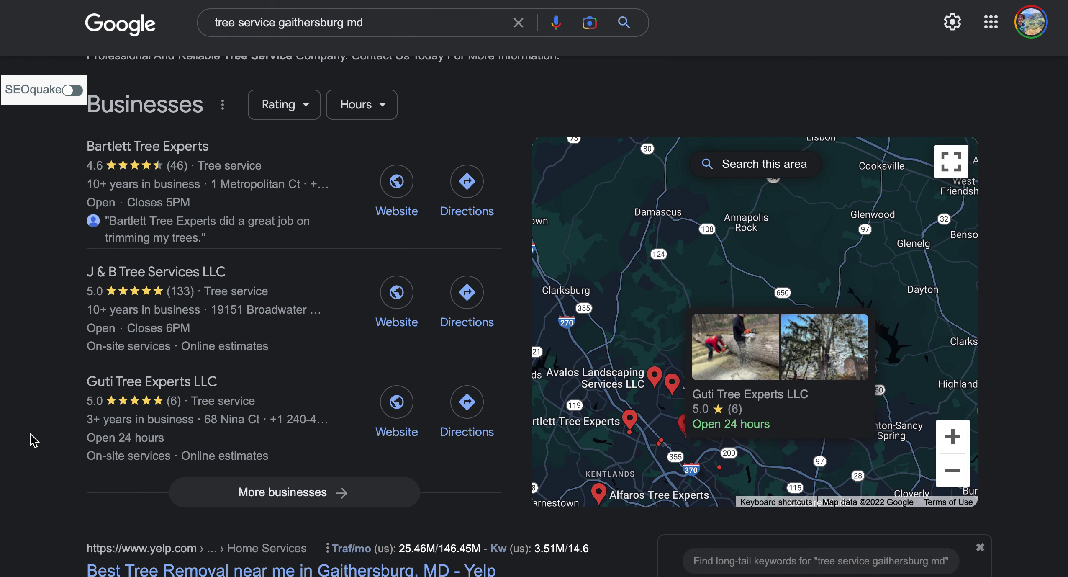
scroll(135, 468, "down", 6)
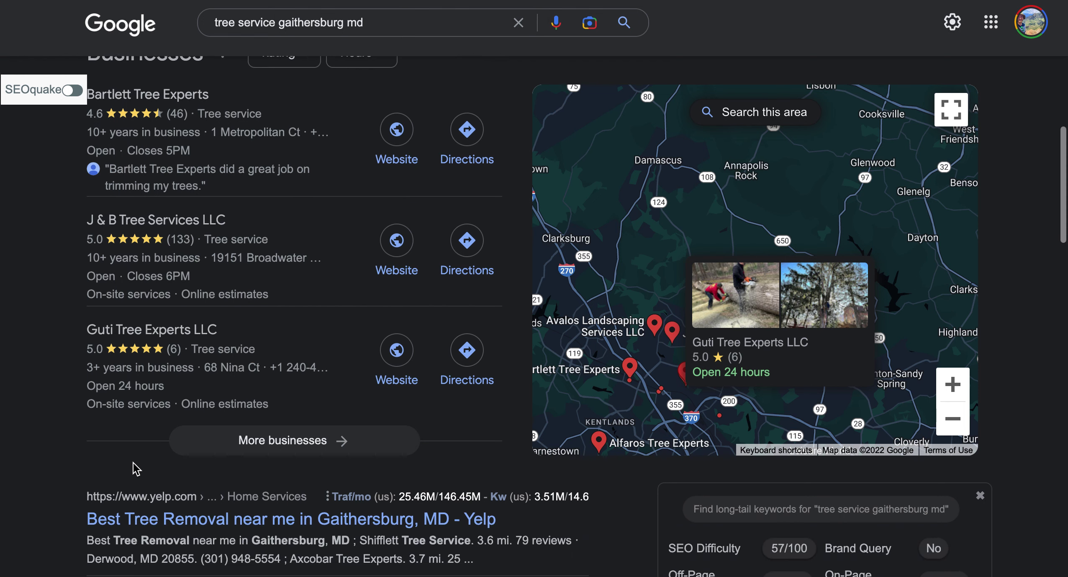
scroll(134, 469, "down", 12)
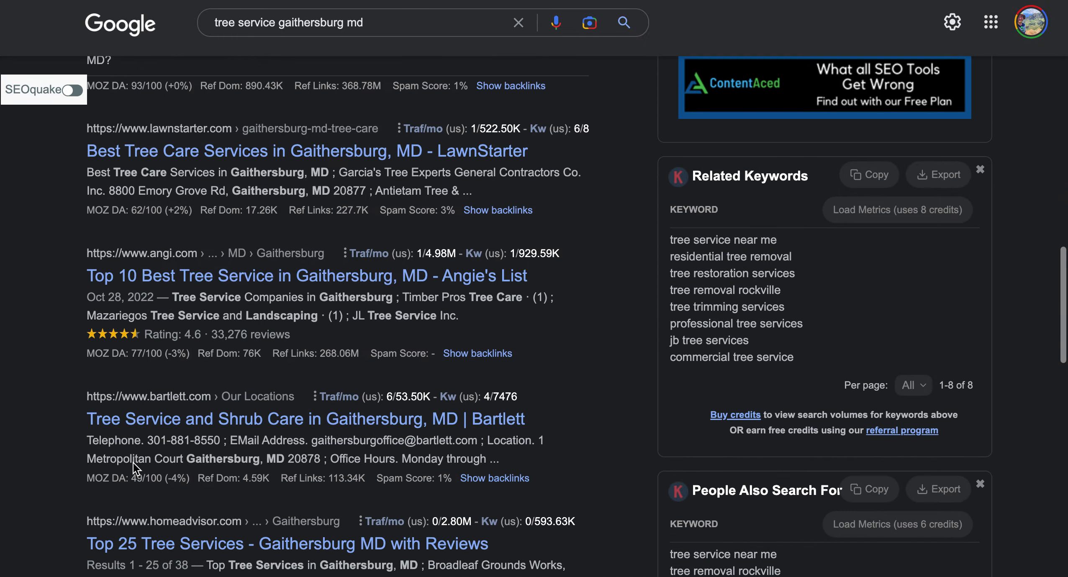
scroll(133, 462, "down", 14)
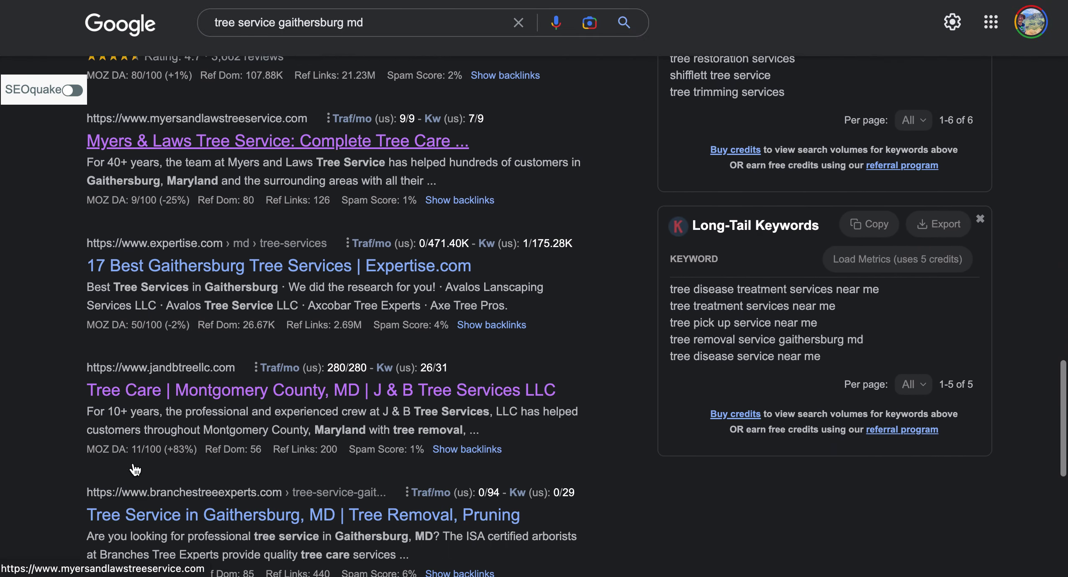
scroll(135, 468, "down", 4)
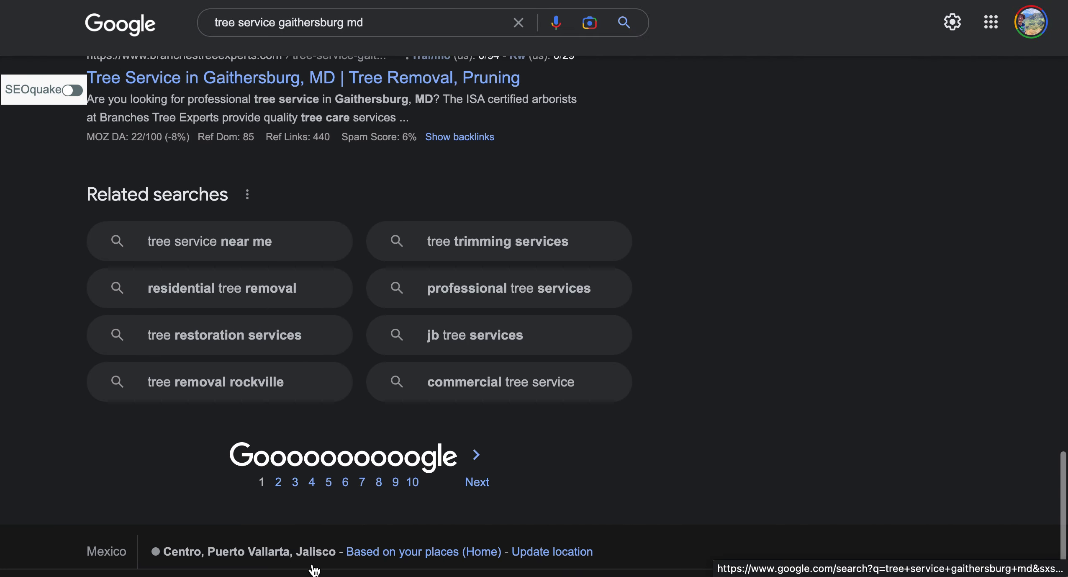
scroll(255, 500, "up", 2)
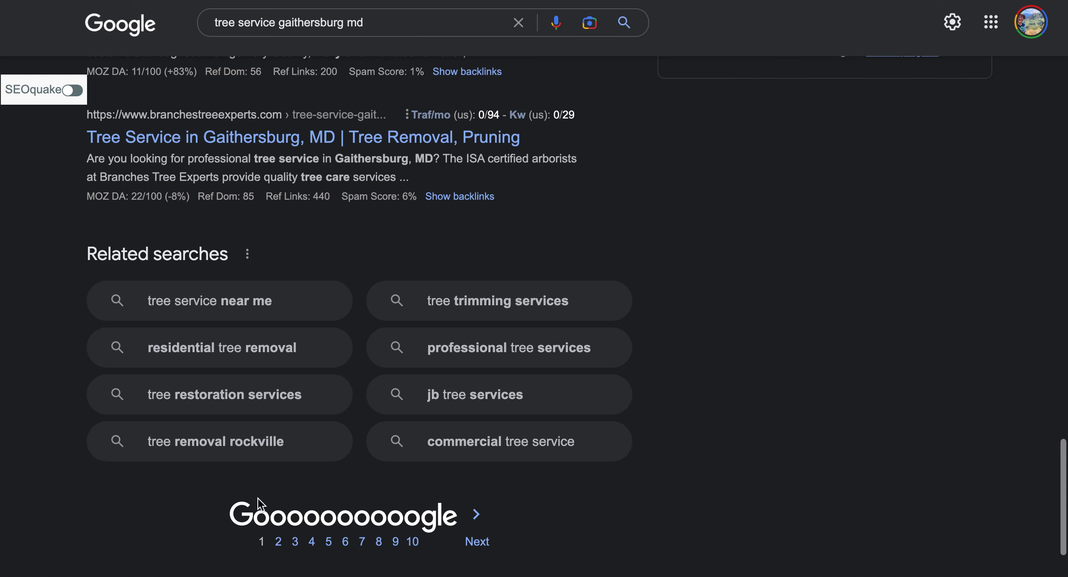
scroll(258, 498, "up", 15)
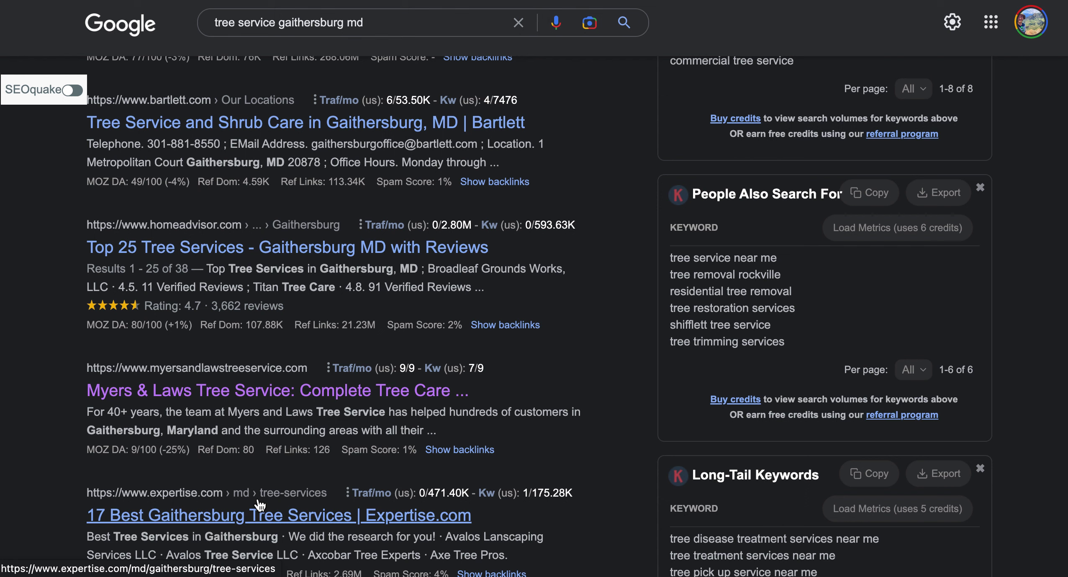
scroll(259, 504, "up", 3)
scroll(259, 504, "up", 2)
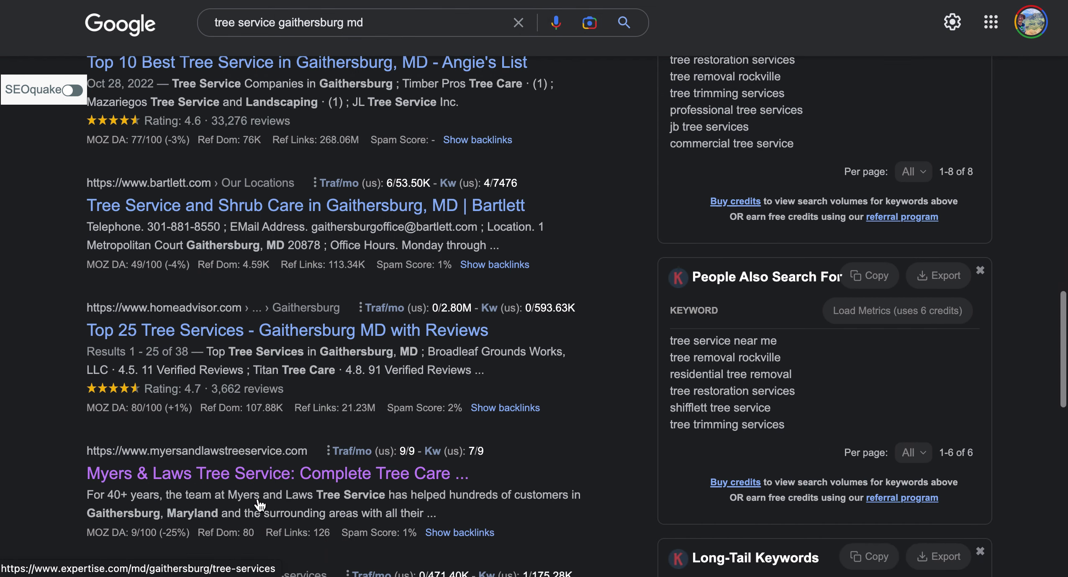
scroll(259, 504, "up", 1)
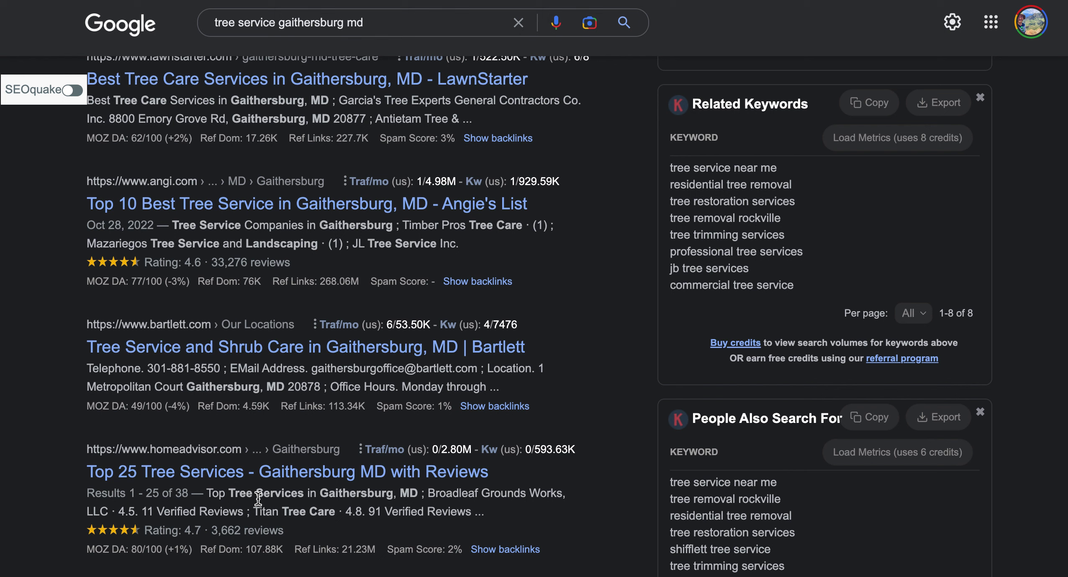
scroll(565, 332, "up", 2)
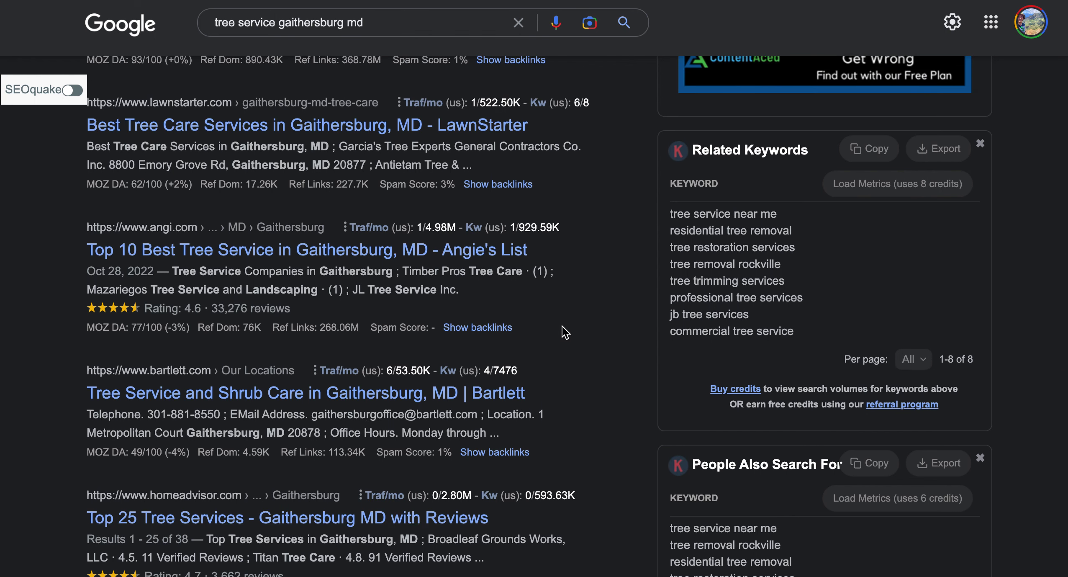
scroll(565, 333, "up", 8)
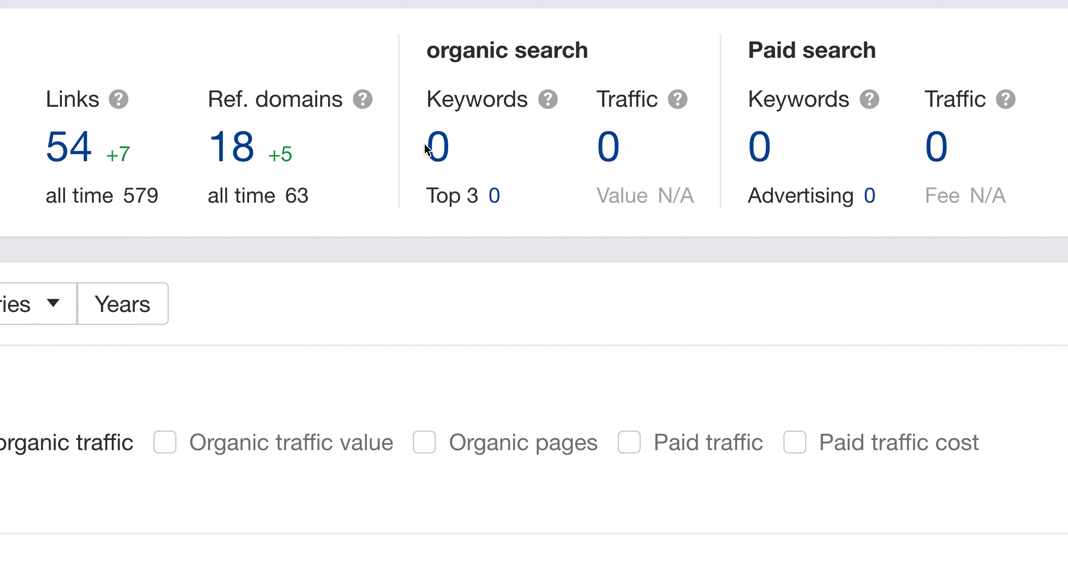
Scroll up through alfarostreeexpert.com's Organic keywords report listing its 48 ranking keywords
scroll(427, 150, "up", 2)
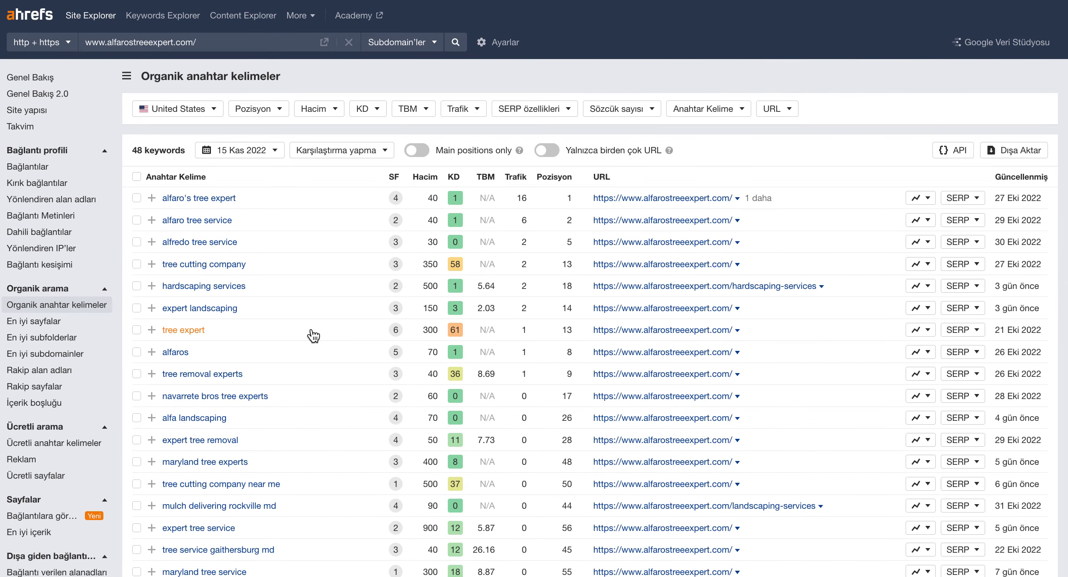
scroll(313, 335, "down", 10)
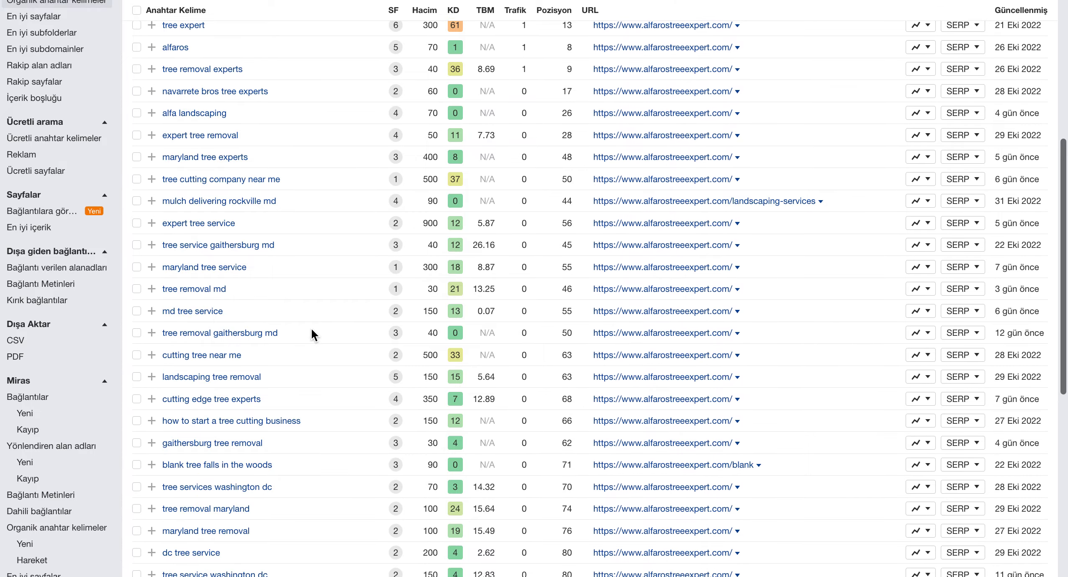
scroll(312, 330, "up", 5)
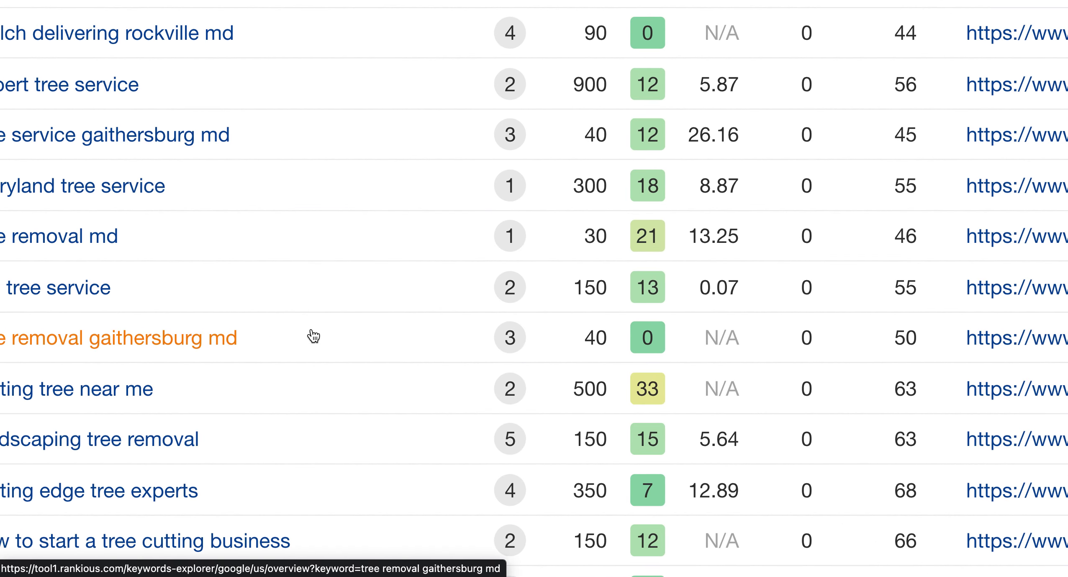
scroll(312, 333, "left", 5)
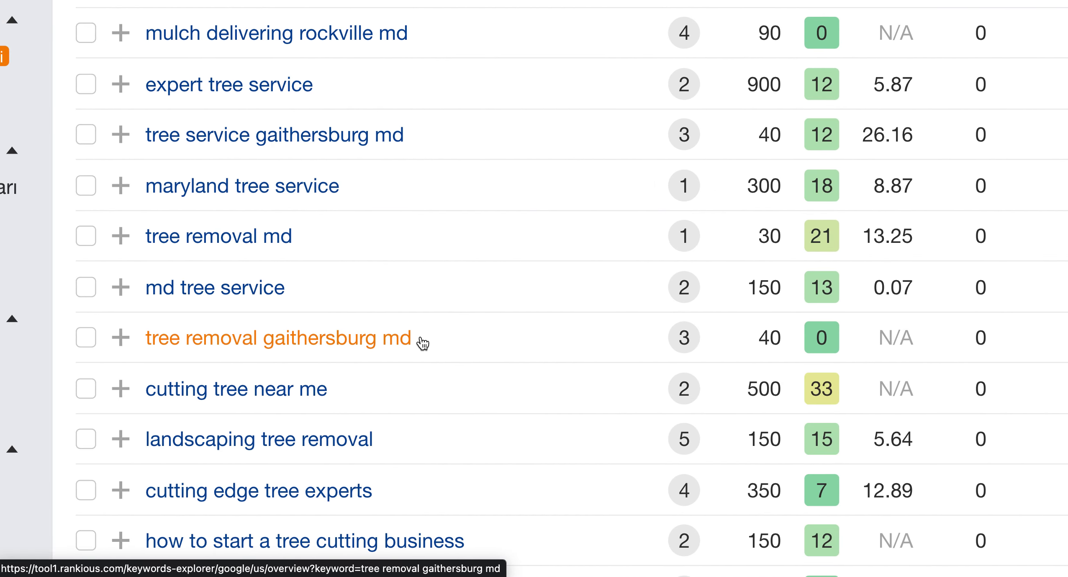
scroll(423, 342, "right", 10)
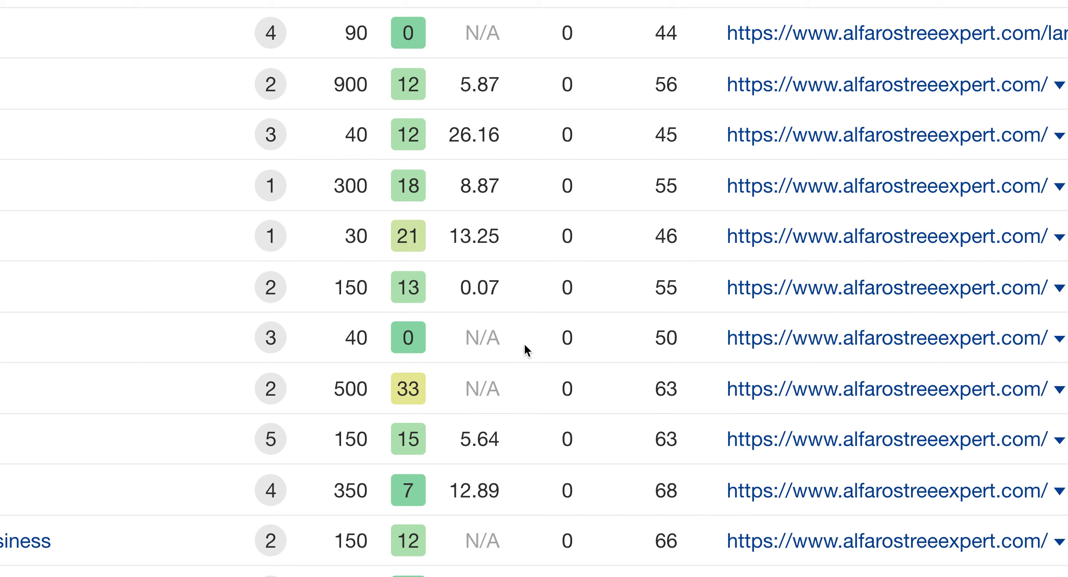
scroll(448, 439, "left", 1)
scroll(447, 432, "left", 10)
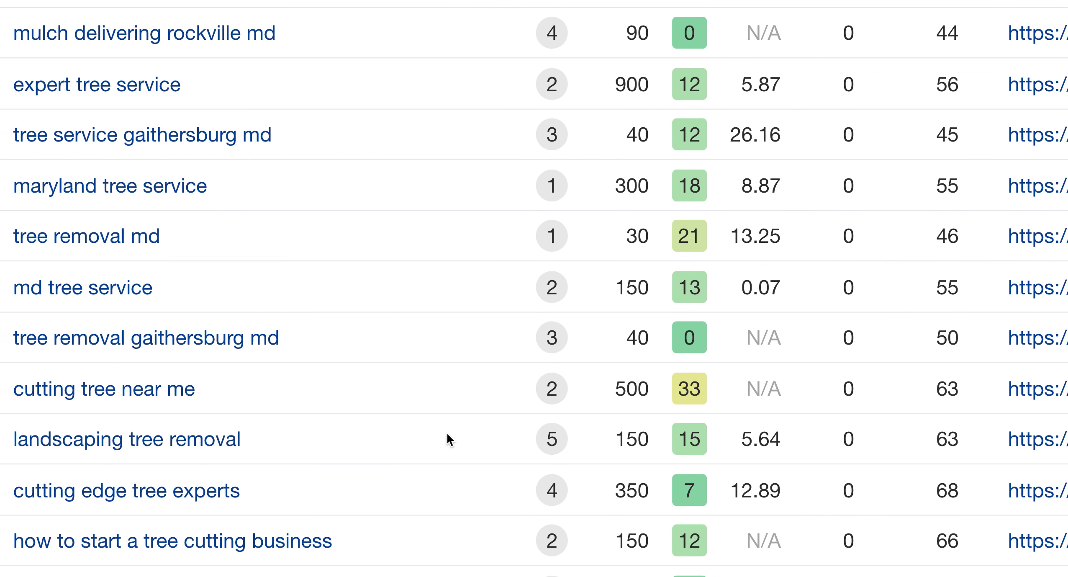
scroll(447, 435, "down", 3)
scroll(448, 439, "down", 5)
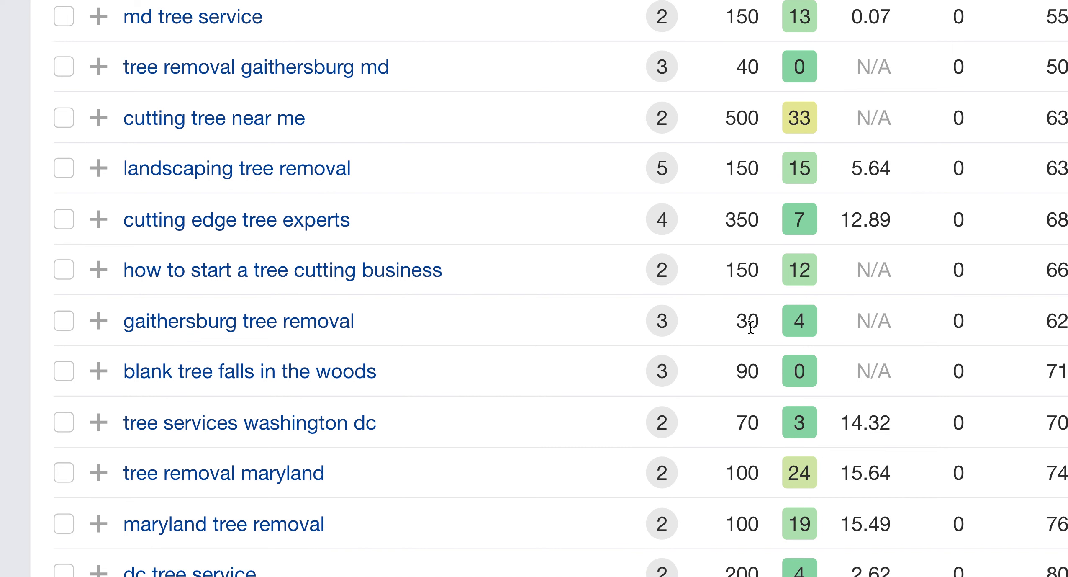
scroll(748, 325, "right", 10)
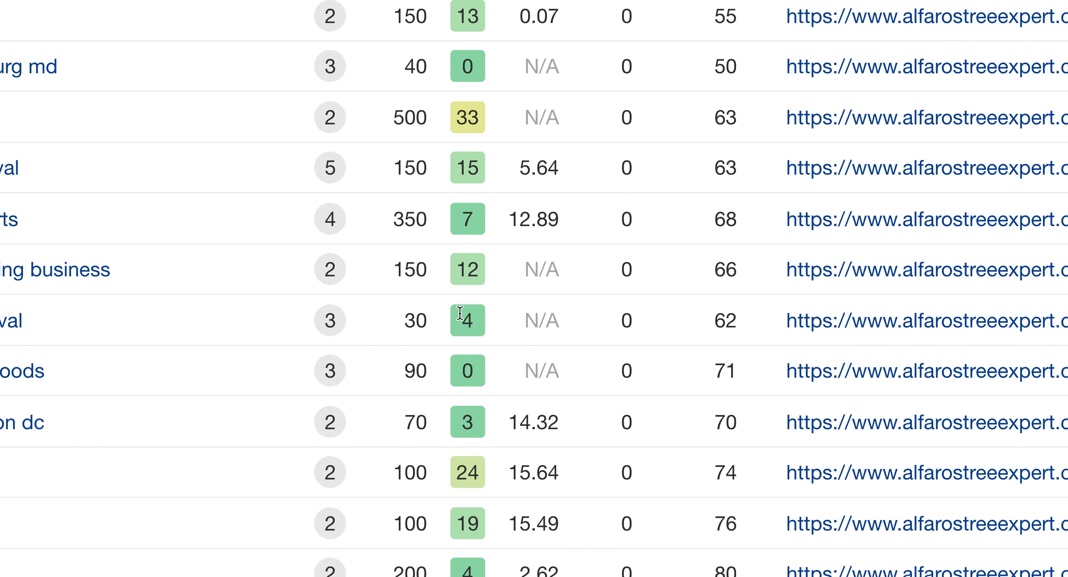
scroll(385, 354, "left", 8)
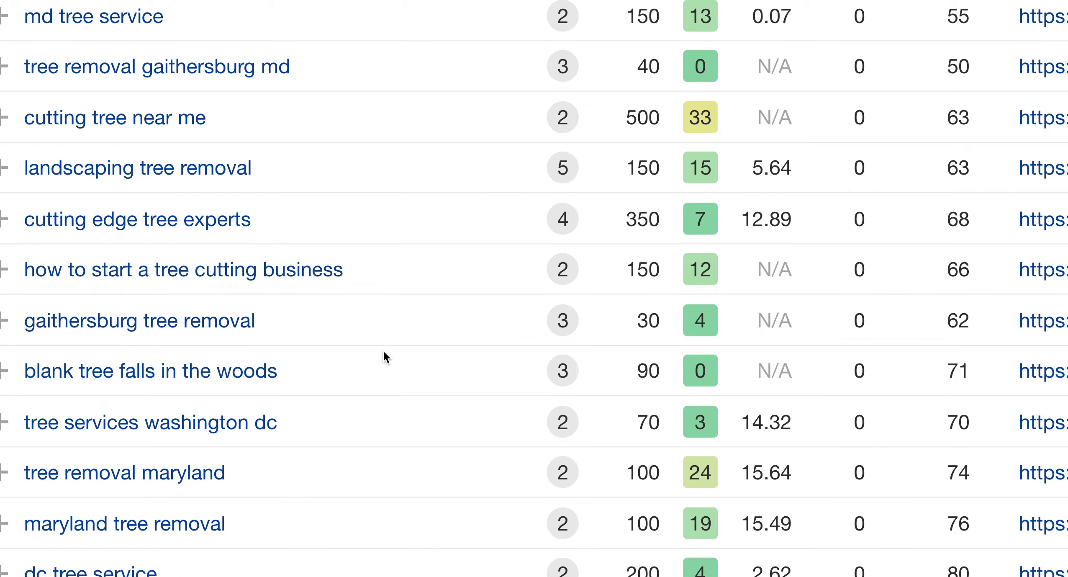
scroll(384, 355, "down", 5)
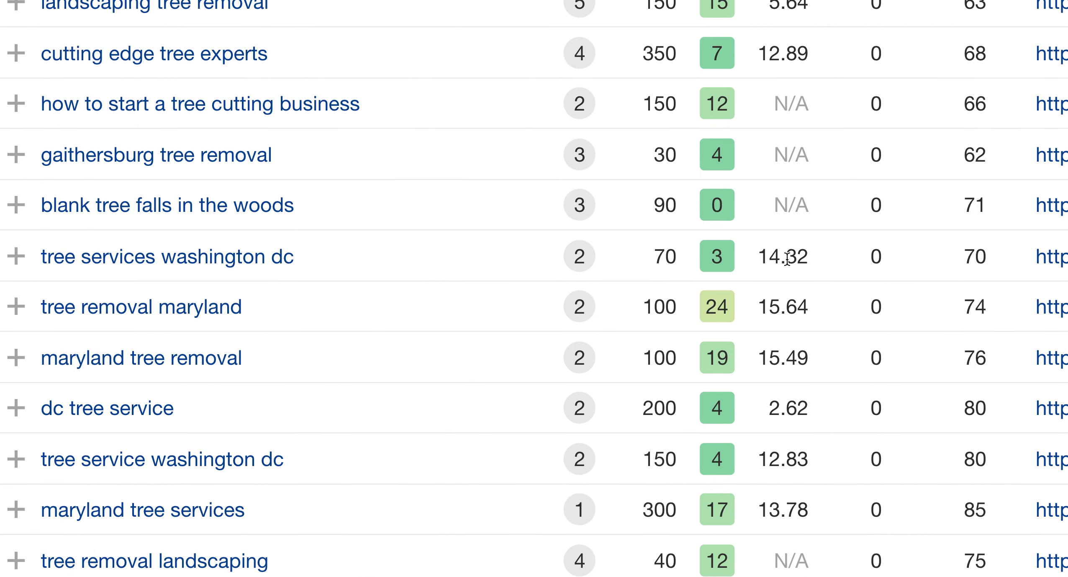
scroll(440, 331, "down", 3)
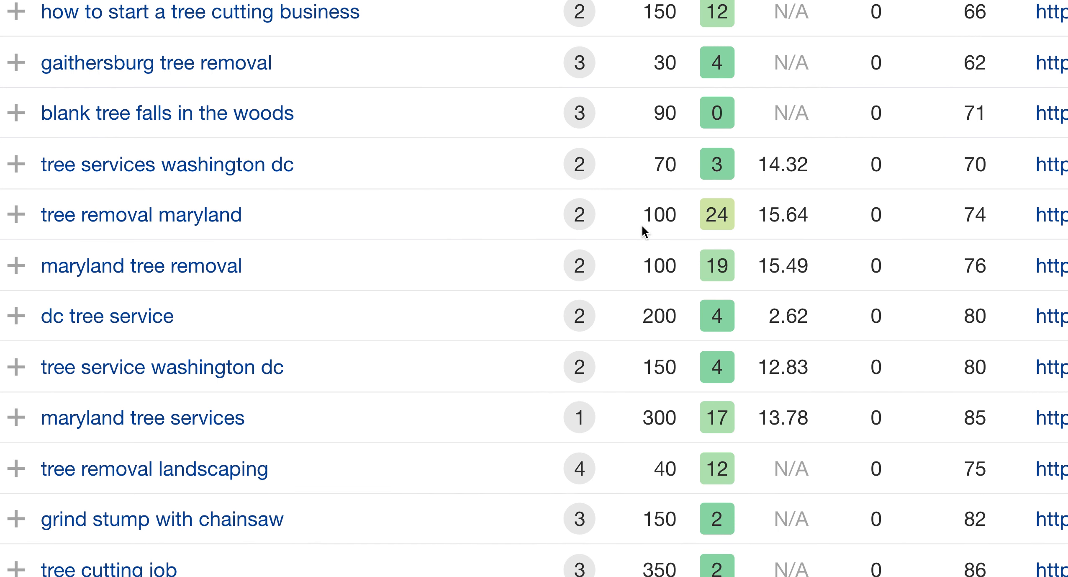
scroll(364, 365, "down", 3)
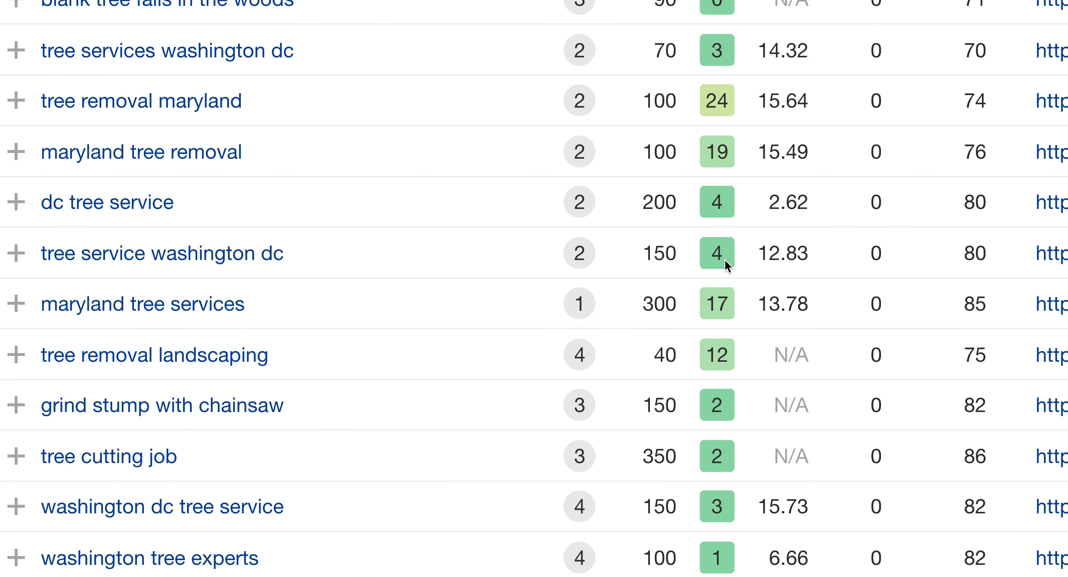
left_click_drag(643, 249, 684, 254)
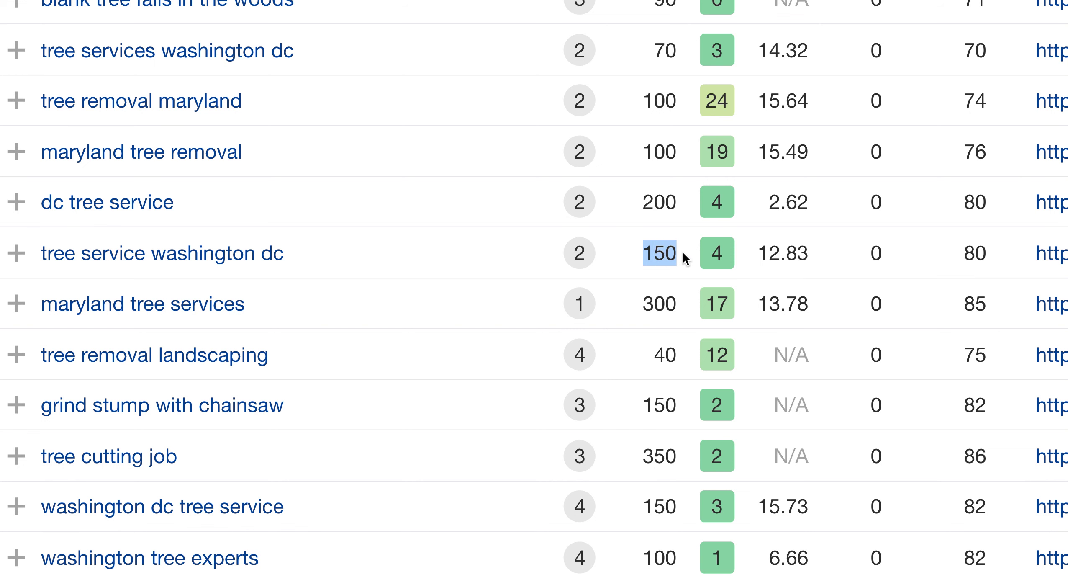
scroll(418, 462, "down", 3)
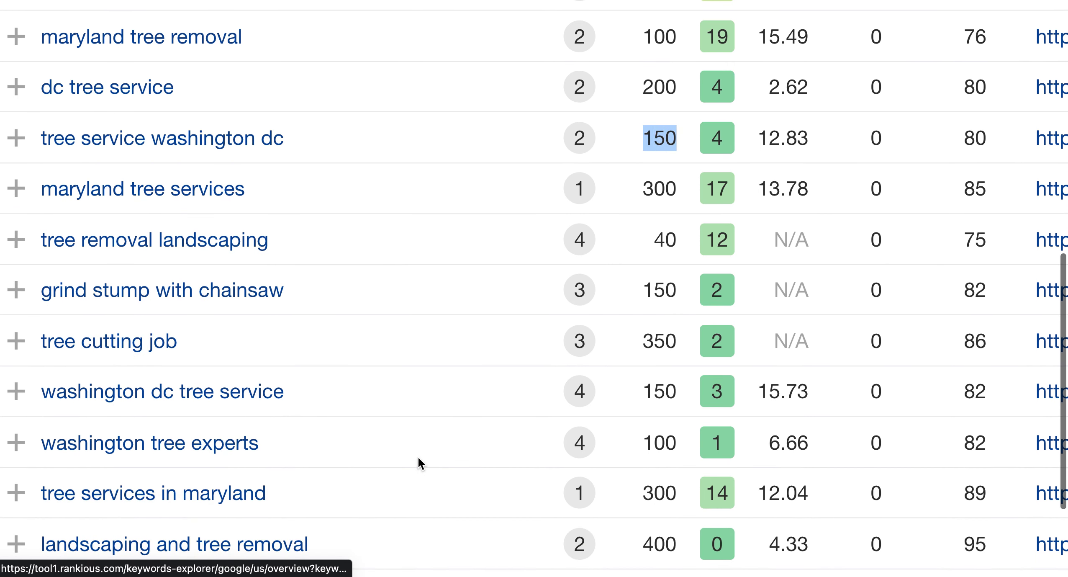
scroll(418, 457, "down", 7)
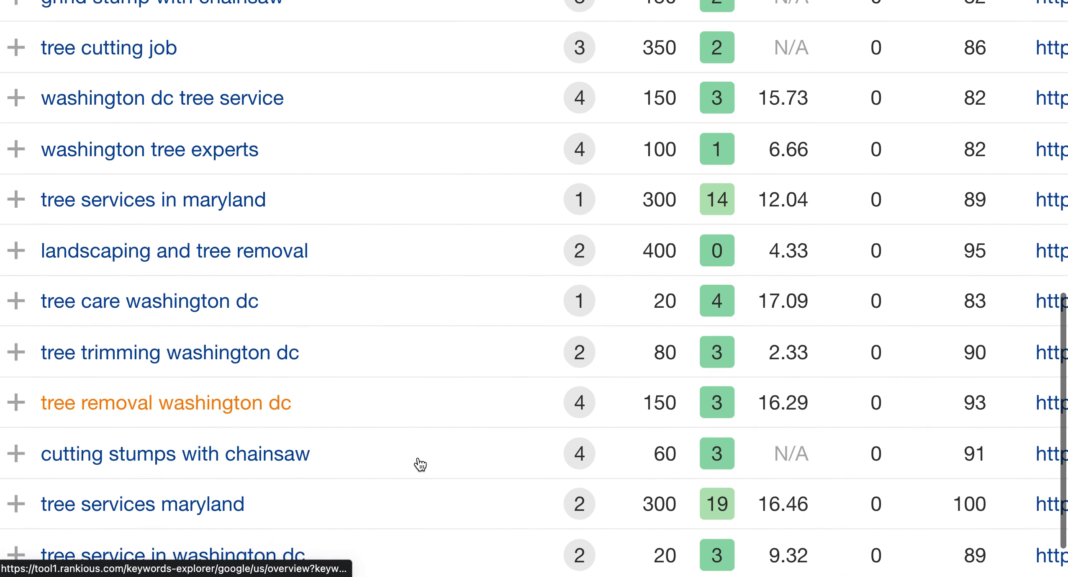
left_click_drag(677, 379, 643, 378)
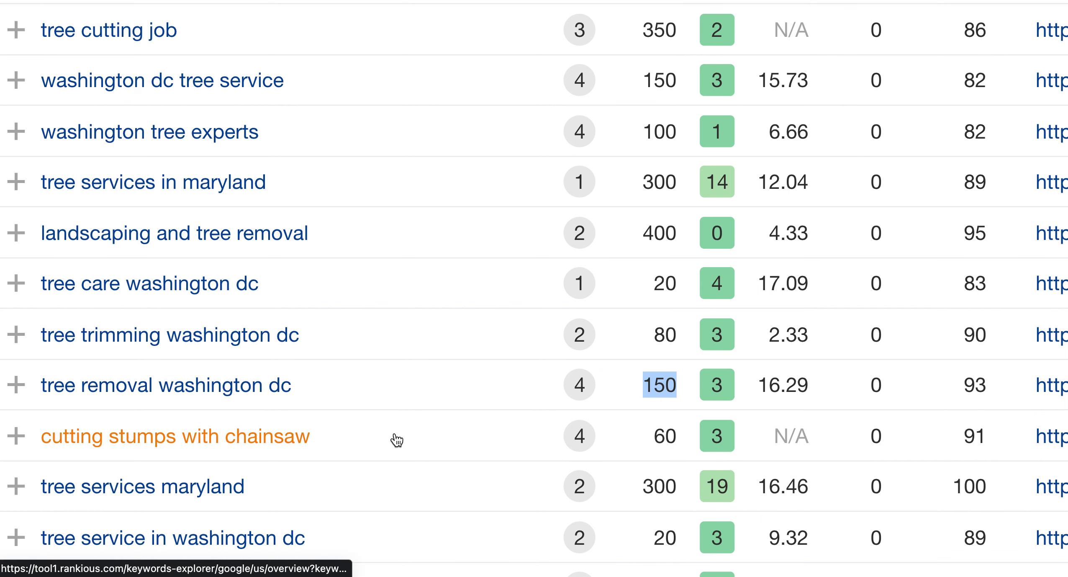
scroll(396, 439, "down", 5)
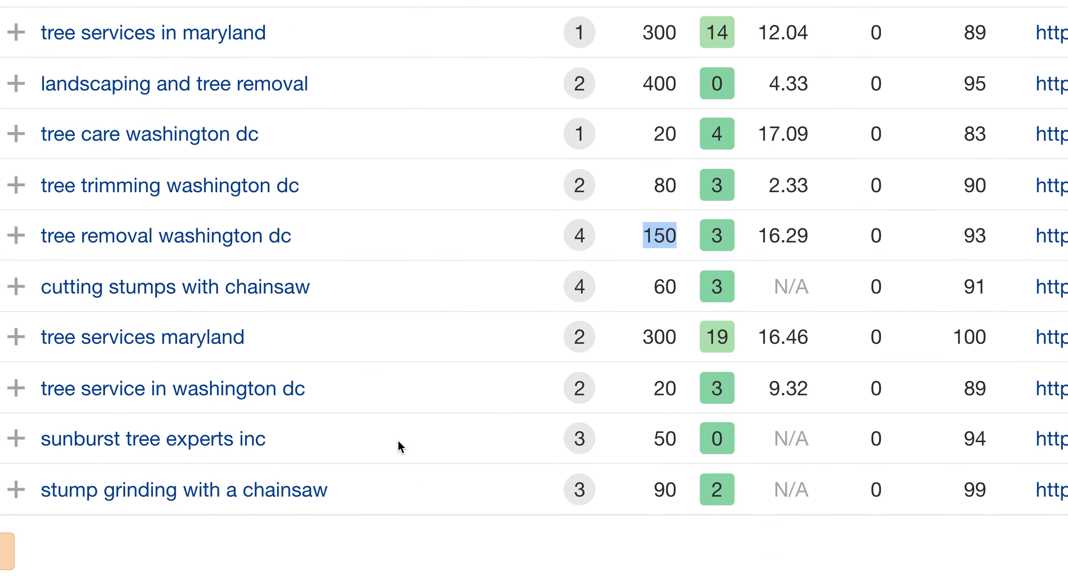
scroll(398, 441, "up", 2)
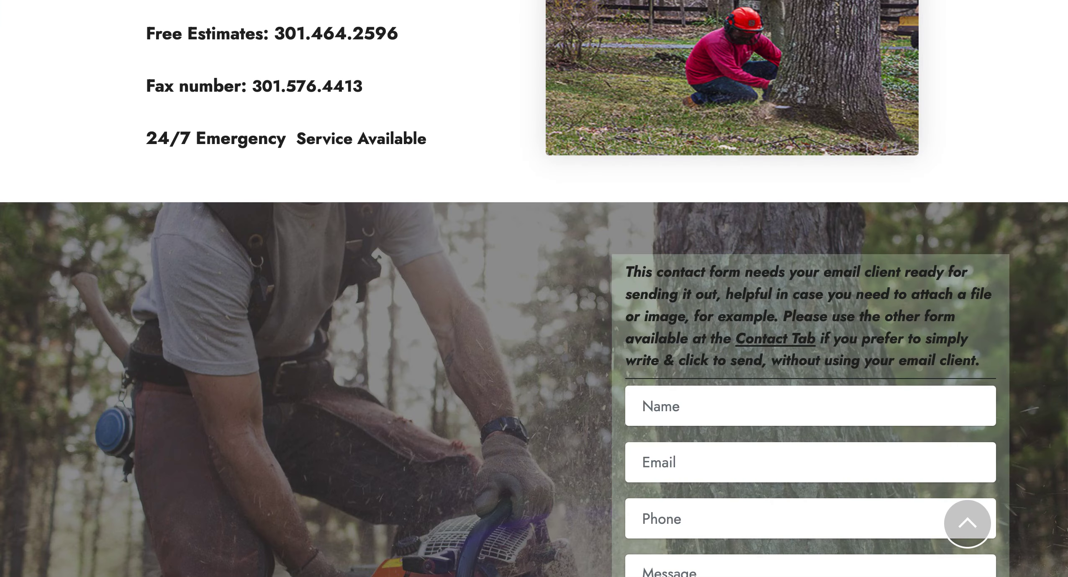
Scroll up to the free estimate, reviews and payment options on the tree company's site
scroll(379, 231, "up", 8)
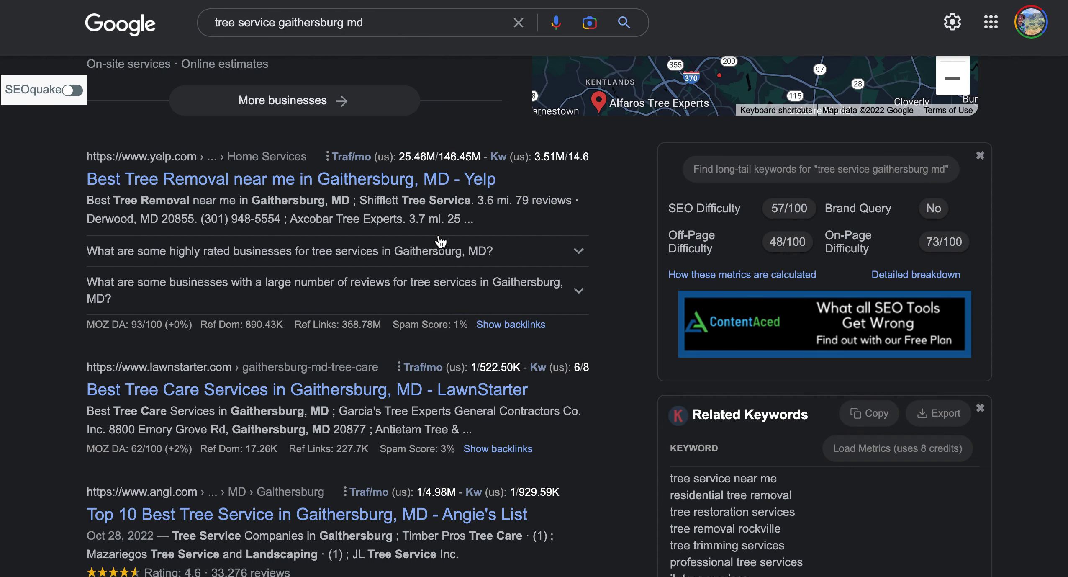
Review the map pack, noting Bartlett Tree Experts at 4.6 stars with 46 reviews
scroll(440, 242, "up", 11)
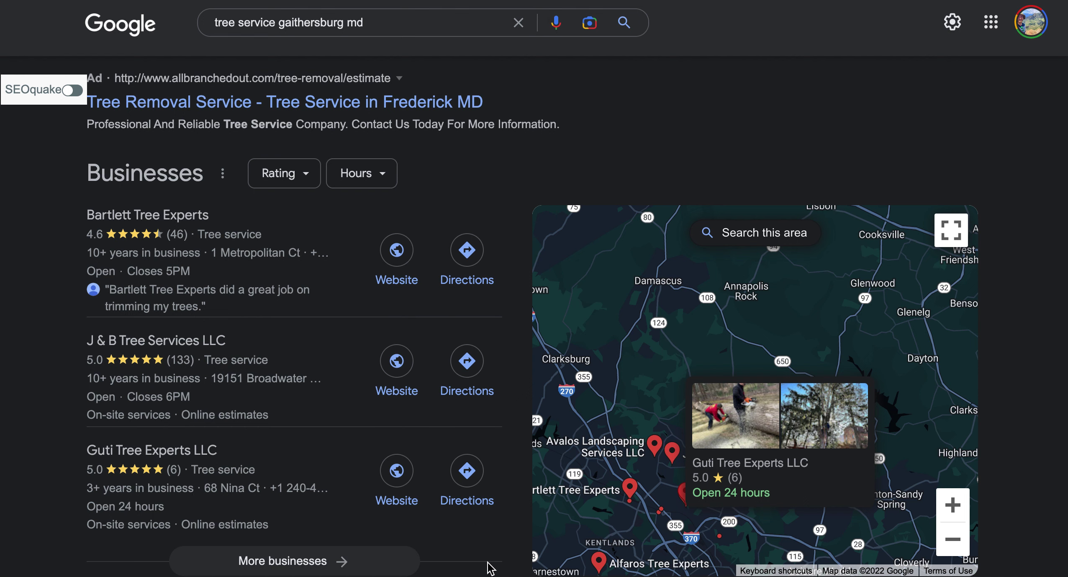
scroll(490, 567, "down", 3)
scroll(489, 565, "up", 2)
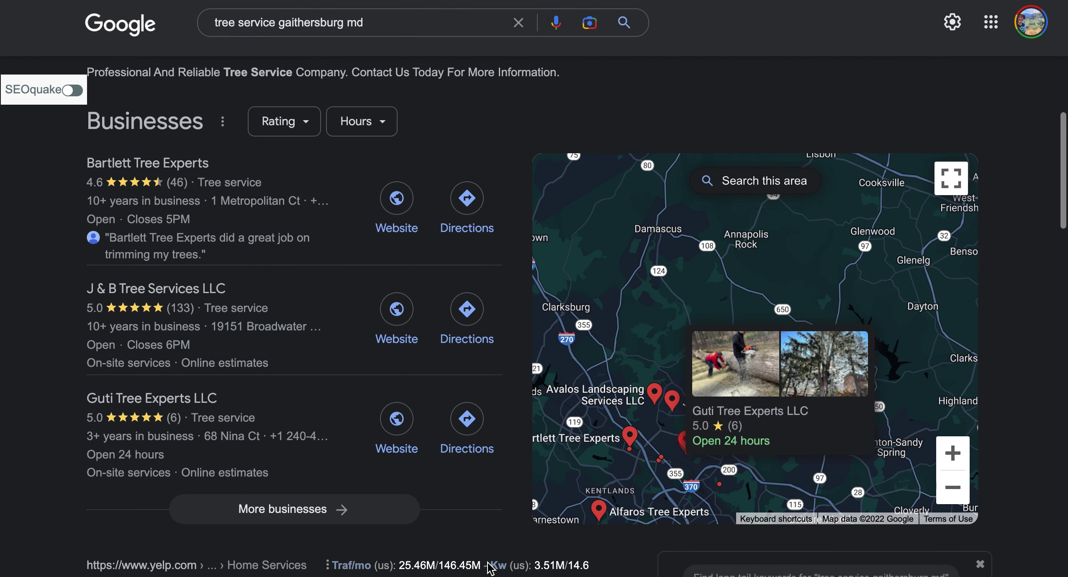
scroll(488, 563, "down", 8)
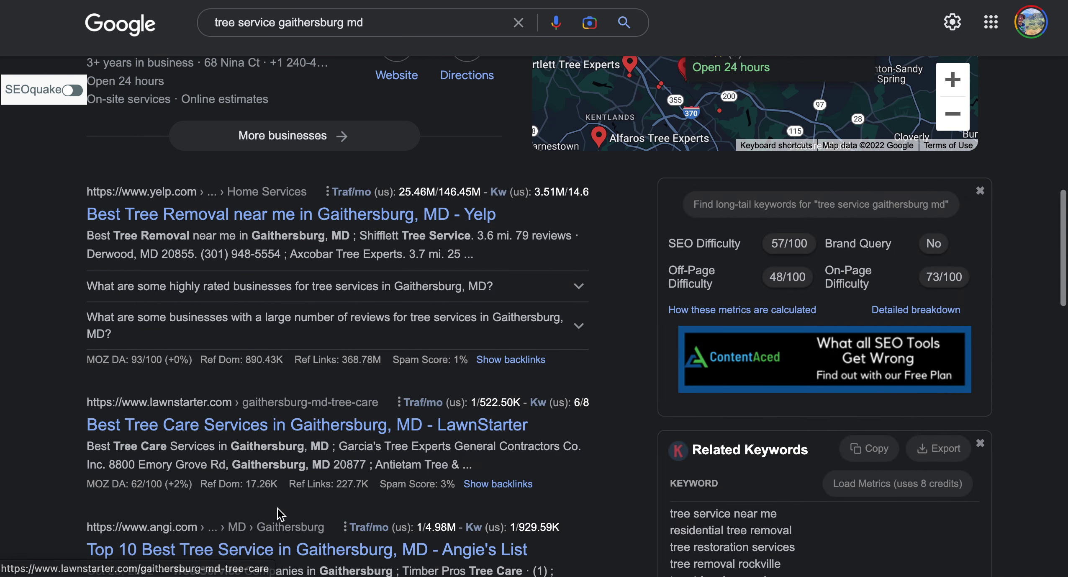
scroll(546, 418, "up", 7)
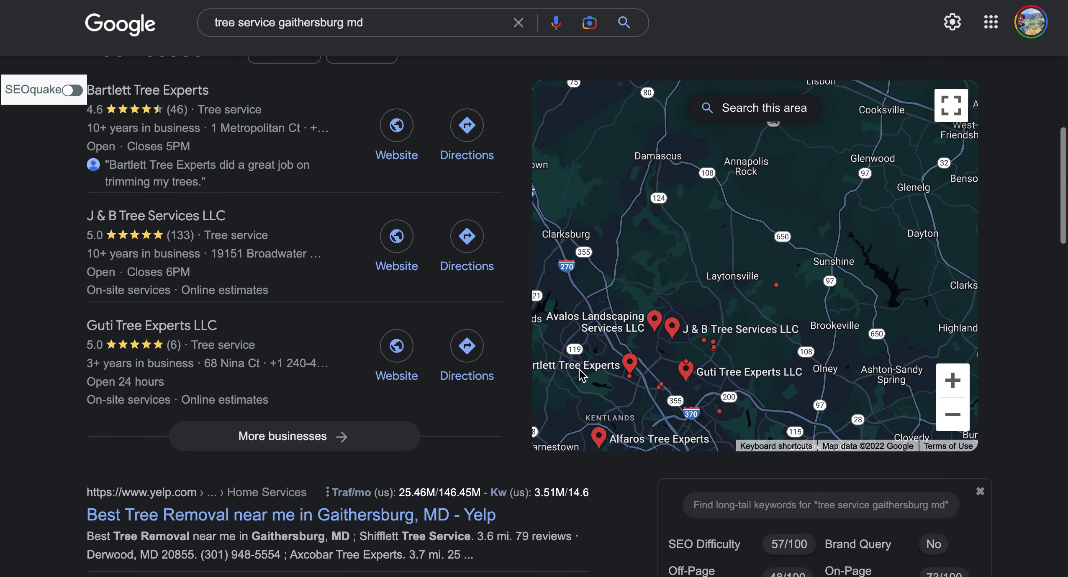
scroll(489, 75, "up", 1)
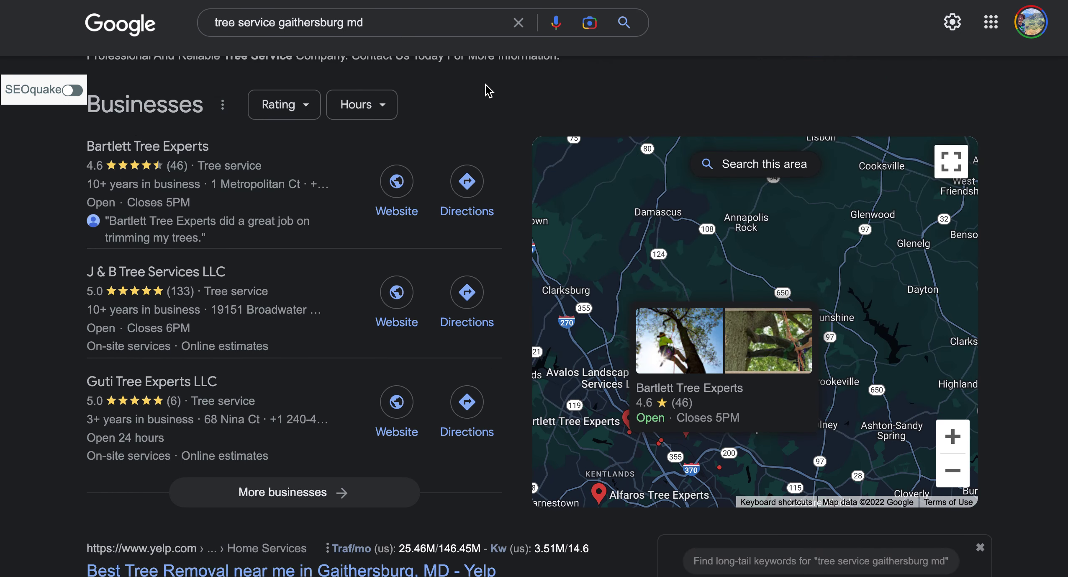